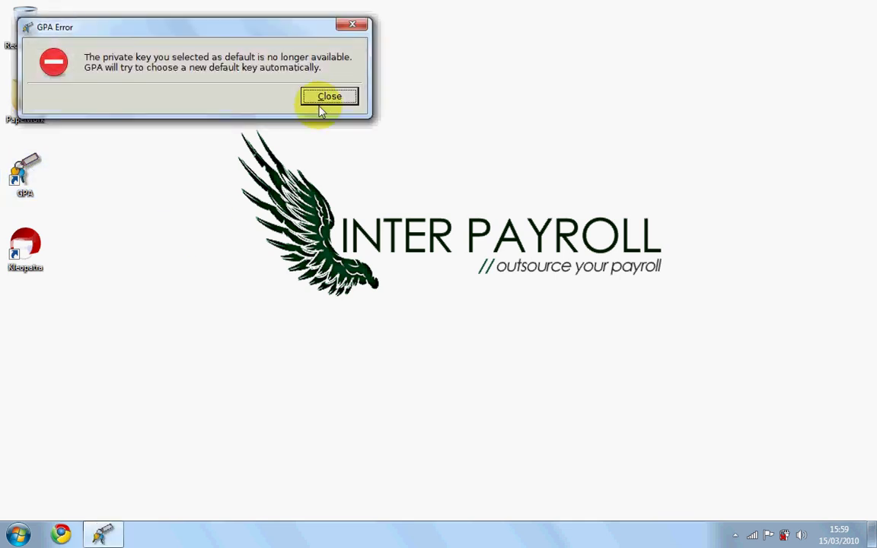
- Dismiss the default-key error and the generate-key prompt, leaving the empty Key Manager open
{"action": "left_click", "coordinate": [329, 97]}
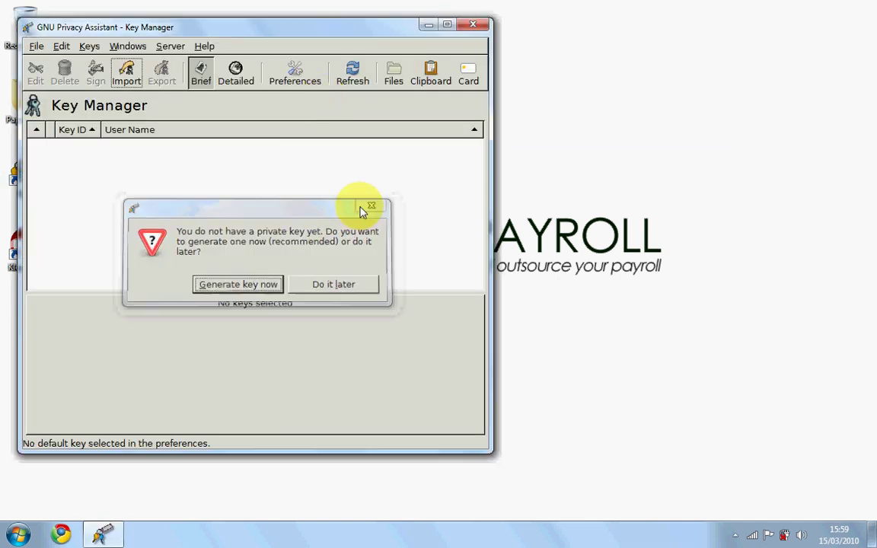
{"action": "left_click", "coordinate": [365, 210]}
{"action": "left_click_drag", "start_coordinate": [280, 30], "coordinate": [427, 39]}
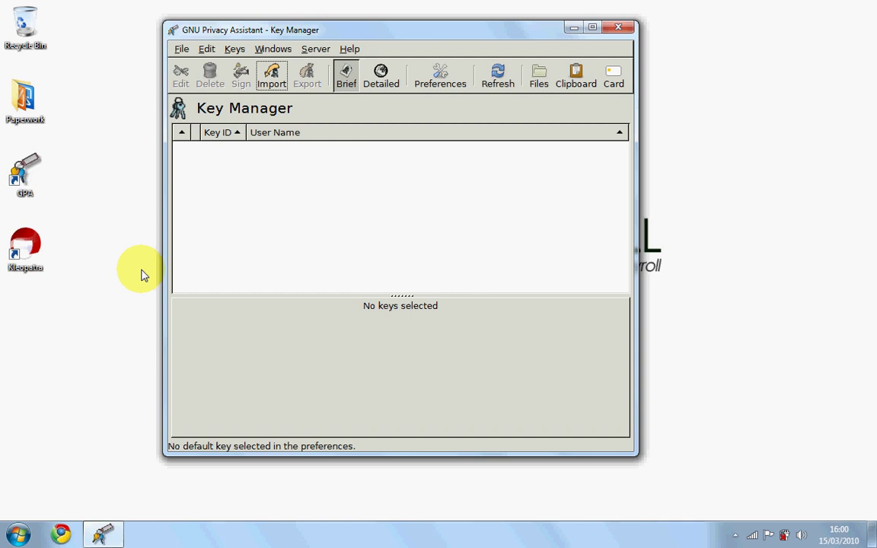
- Create a desktop folder named 'Inter Payroll Encryption Keys' and place it under the other icons
{"action": "right_click", "coordinate": [89, 279]}
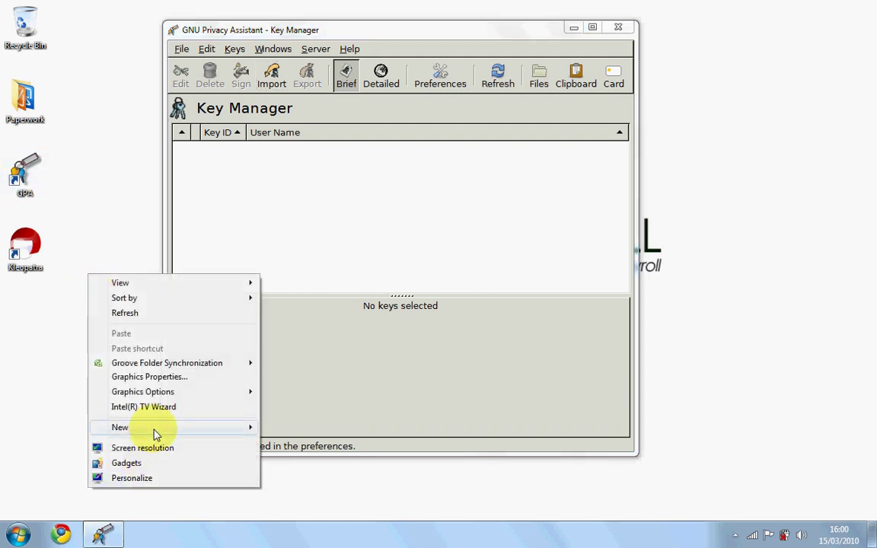
{"action": "mouse_move", "coordinate": [177, 431]}
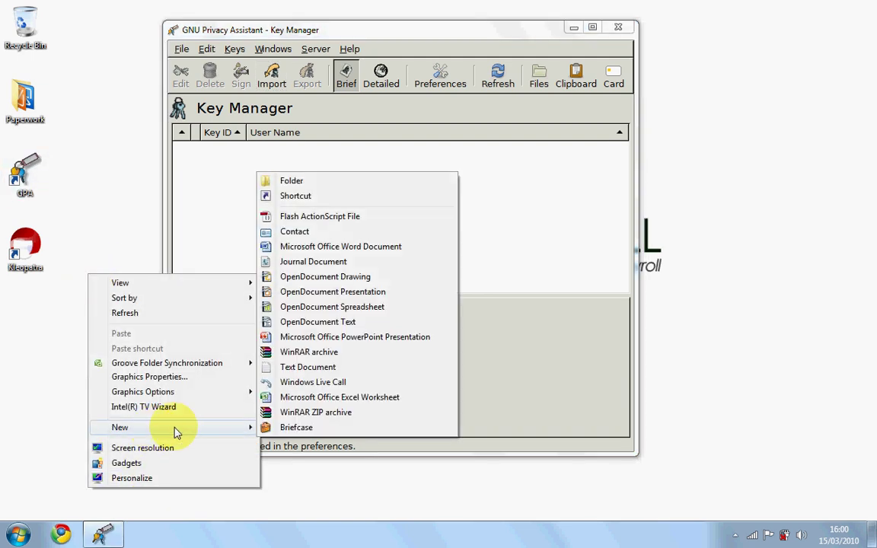
{"action": "left_click", "coordinate": [292, 181]}
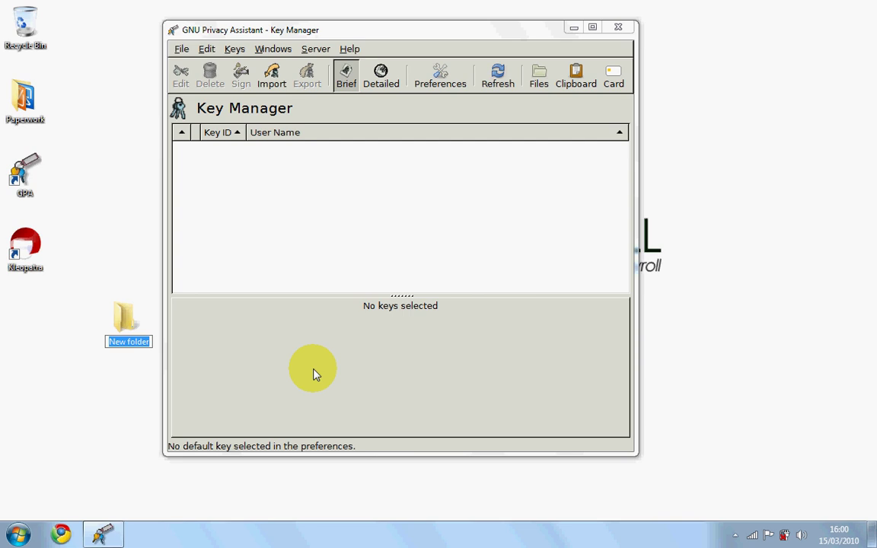
{"action": "key", "text": "BackSpace"}
{"action": "type", "text": "Inte"}
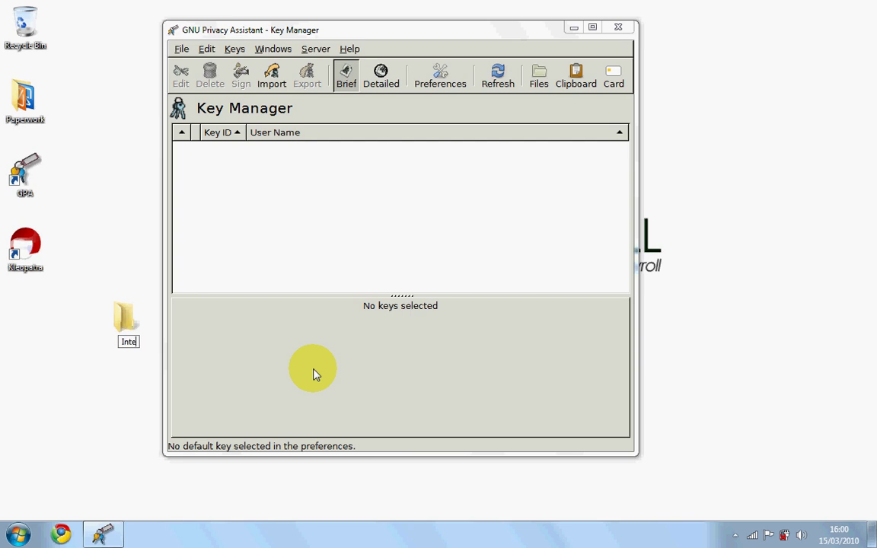
{"action": "type", "text": "r Payroll"}
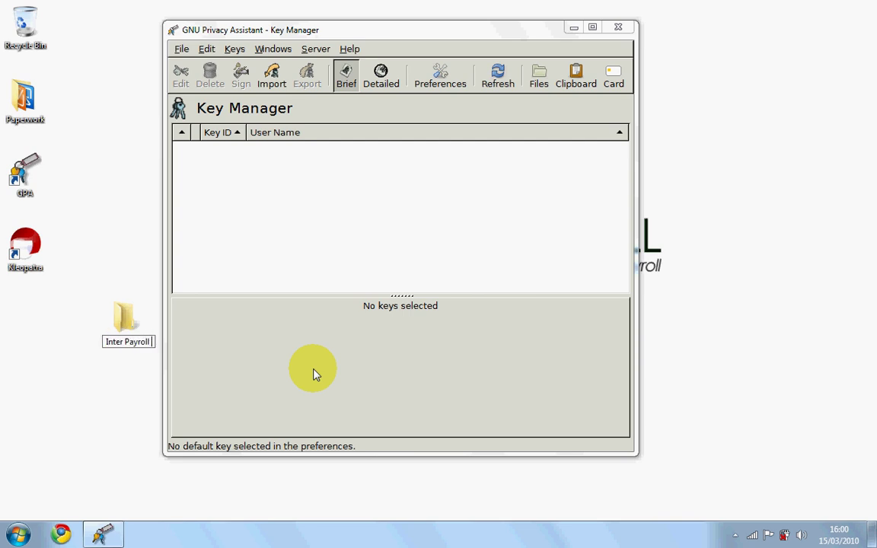
{"action": "type", "text": " E"}
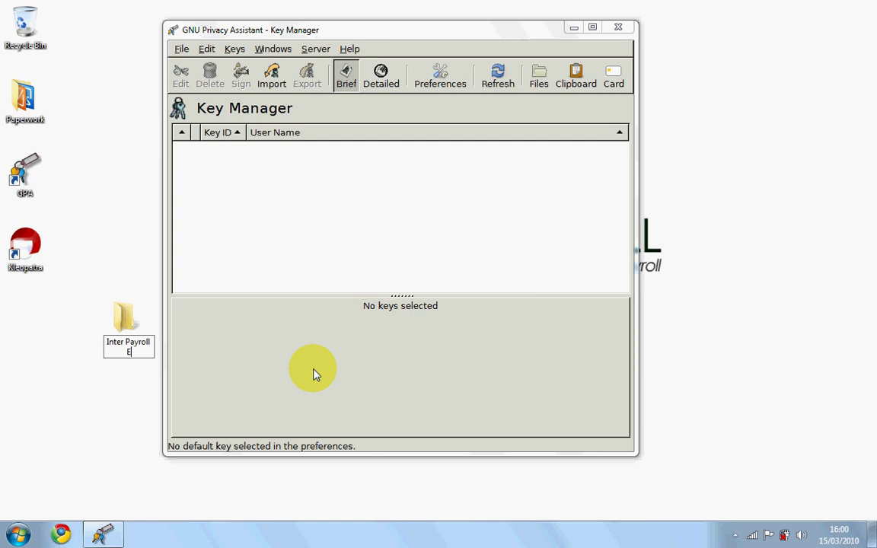
{"action": "type", "text": "ncryption Keys"}
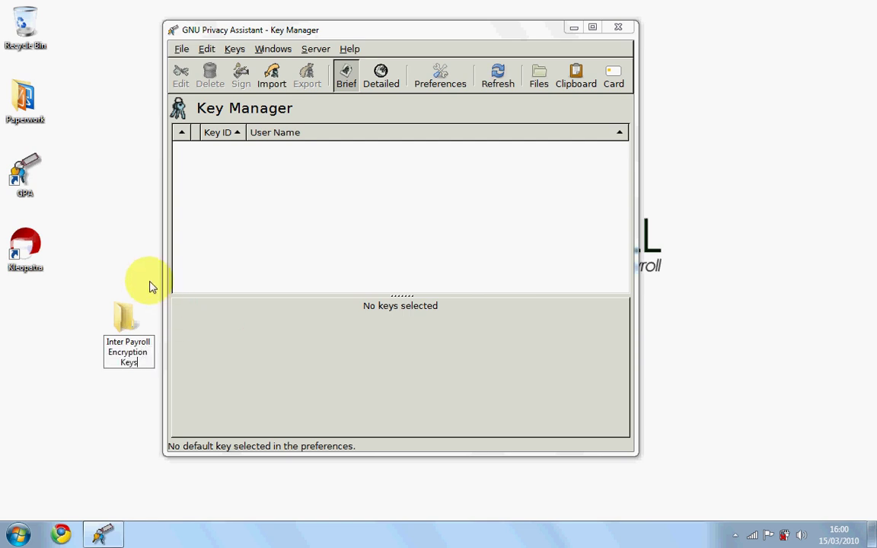
{"action": "left_click_drag", "start_coordinate": [125, 318], "coordinate": [30, 312]}
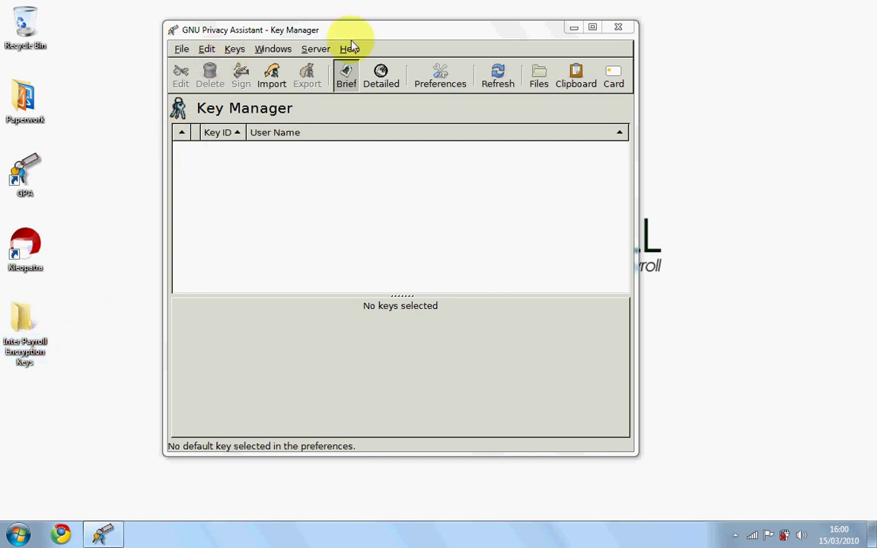
- Start a new key pair and enter 'A1 Services' as the owner's name
{"action": "left_click_drag", "start_coordinate": [352, 34], "coordinate": [404, 36]}
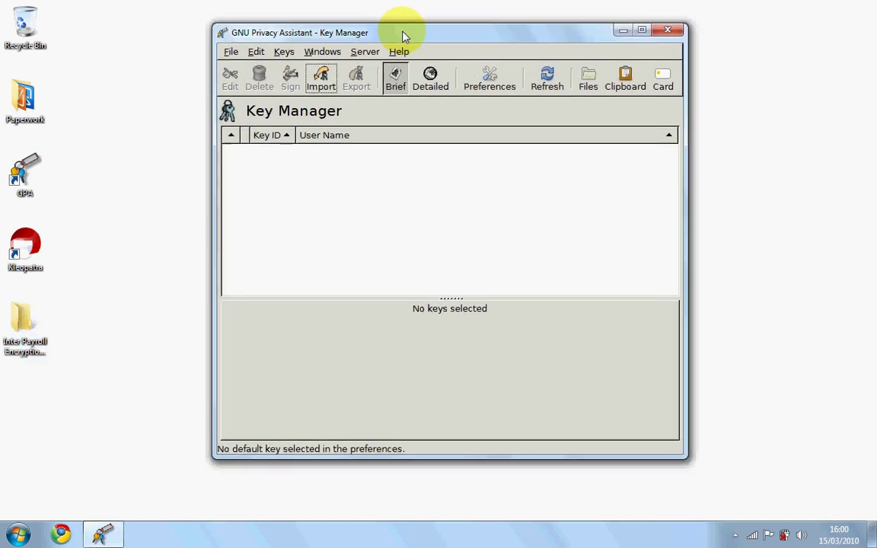
{"action": "left_click", "coordinate": [292, 57]}
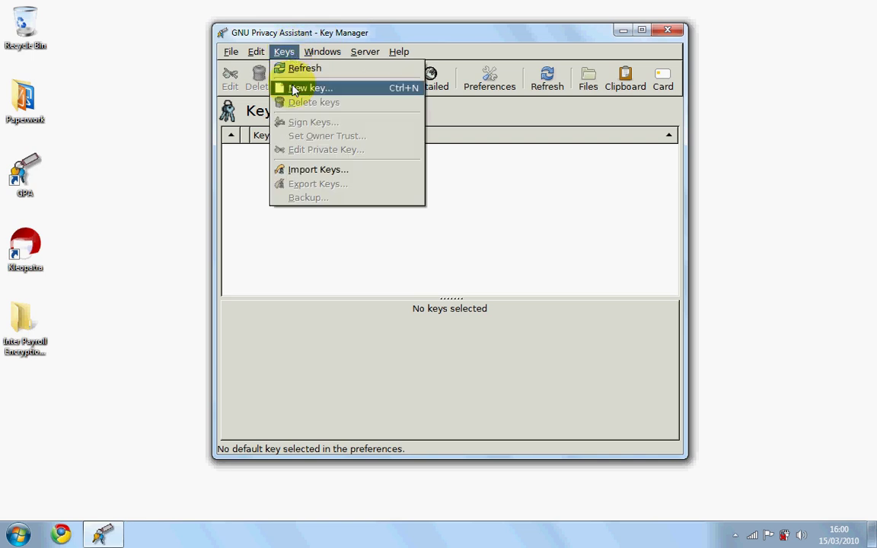
{"action": "left_click", "coordinate": [294, 90]}
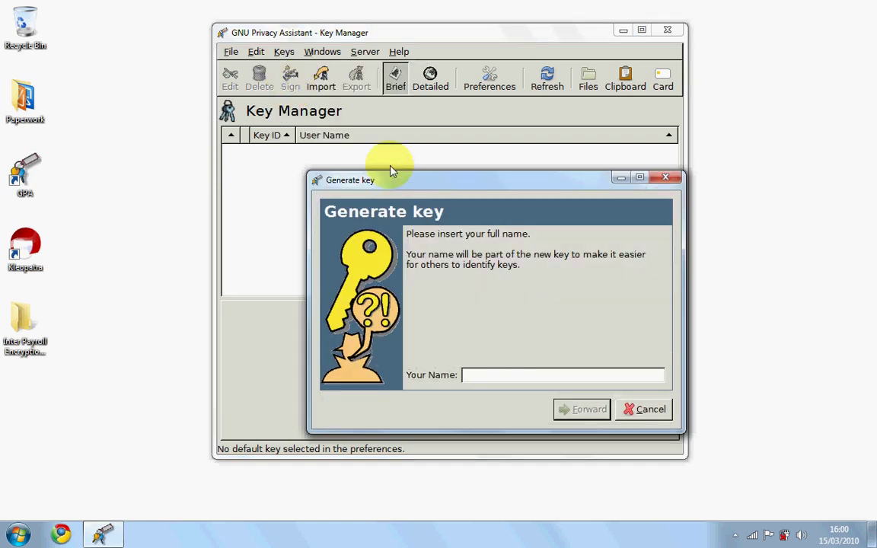
{"action": "left_click_drag", "start_coordinate": [392, 177], "coordinate": [336, 104]}
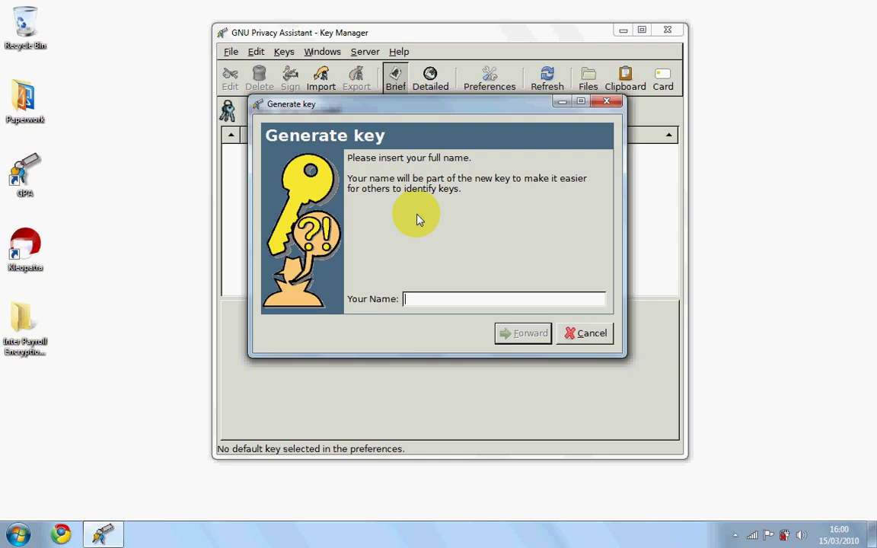
{"action": "type", "text": "A1 Services"}
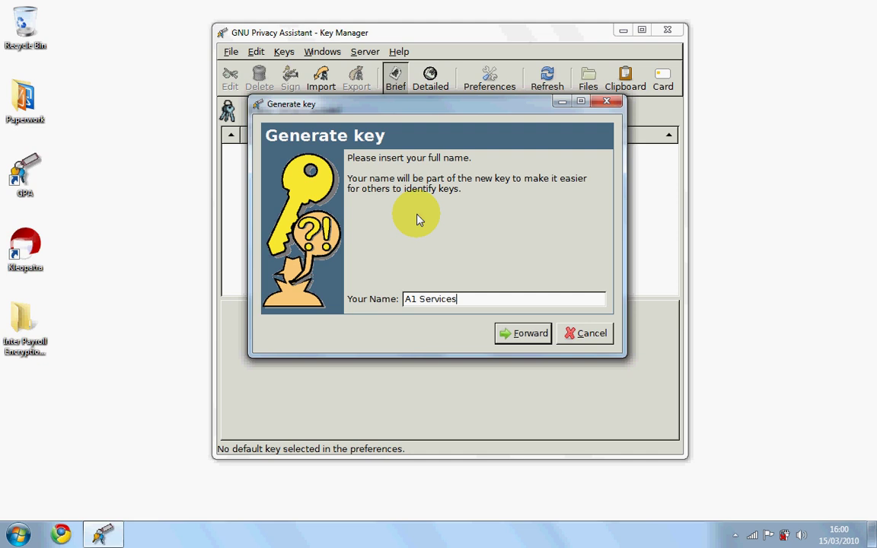
{"action": "left_click", "coordinate": [510, 335]}
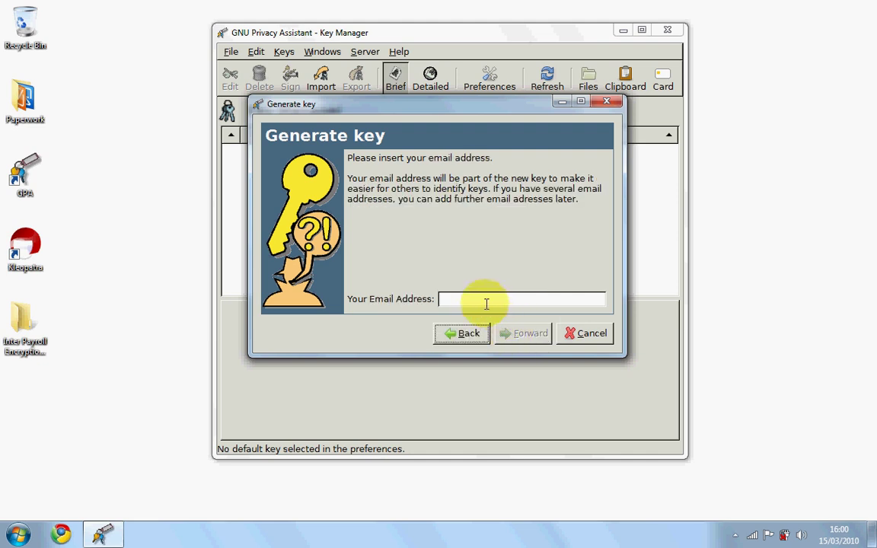
- Enter the key's accounts email address, correcting the typo at the end, and continue
{"action": "left_click", "coordinate": [487, 303]}
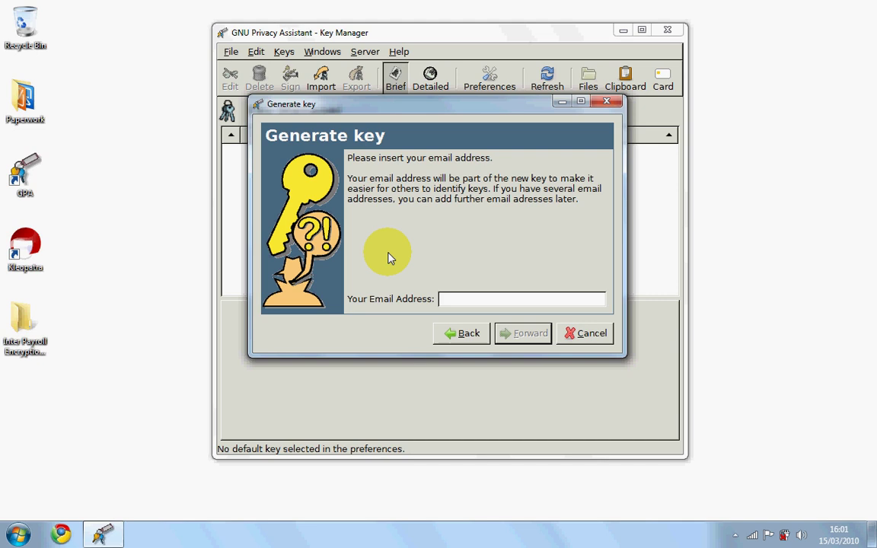
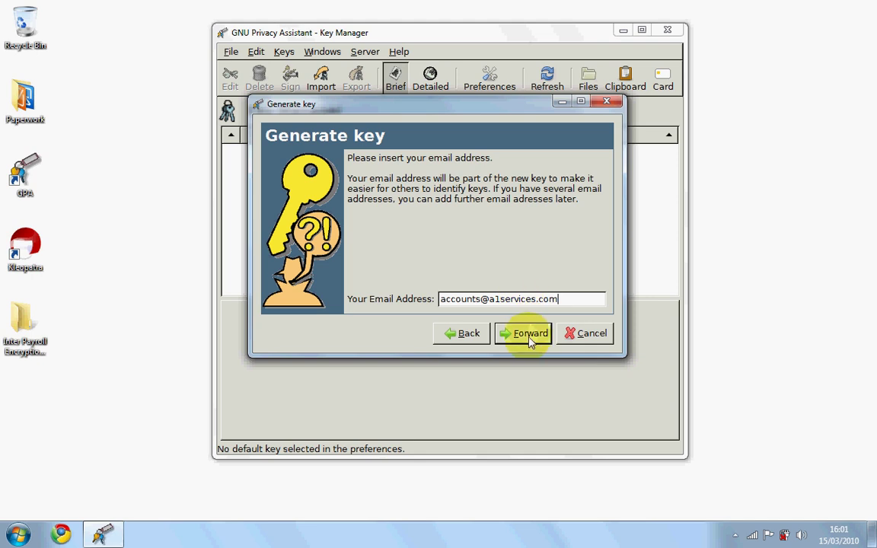
{"action": "left_click", "coordinate": [525, 339]}
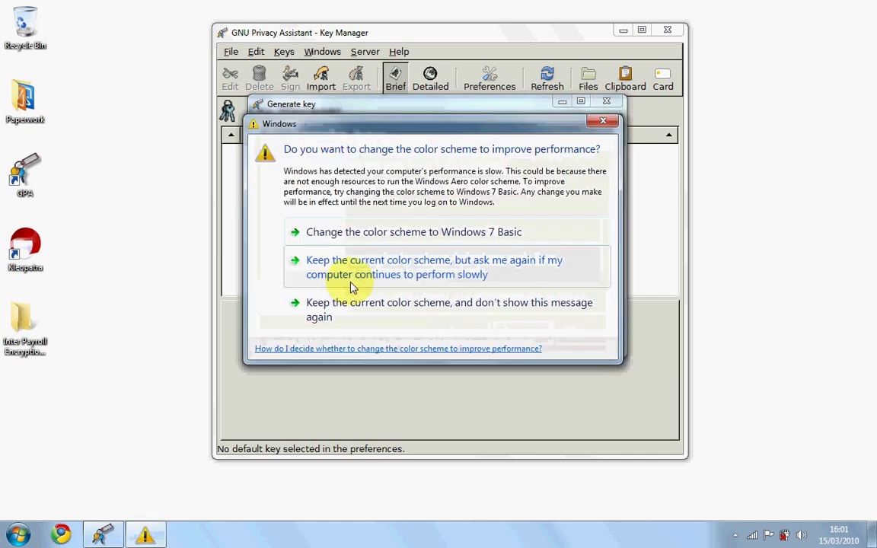
- Dismiss the Windows color-scheme prompt and keep 'Create backup copy' to begin key generation
{"action": "left_click", "coordinate": [607, 123]}
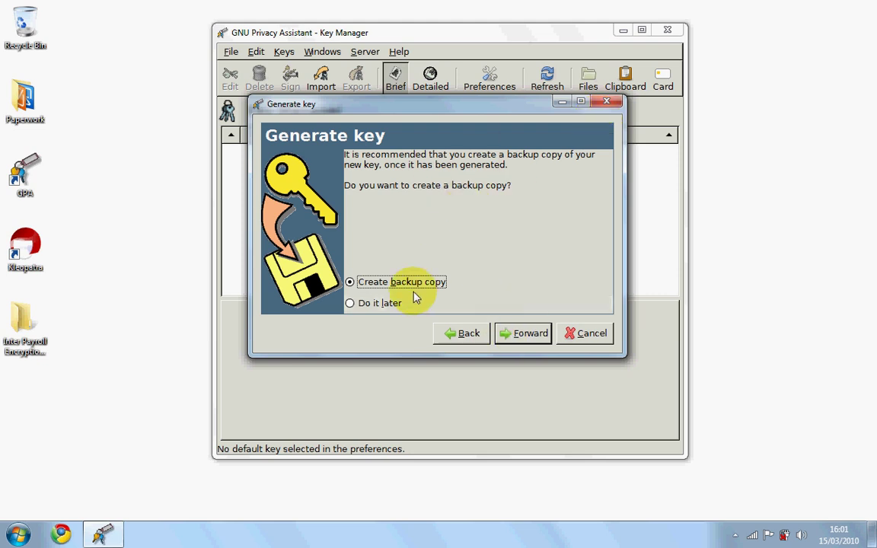
{"action": "left_click", "coordinate": [524, 340]}
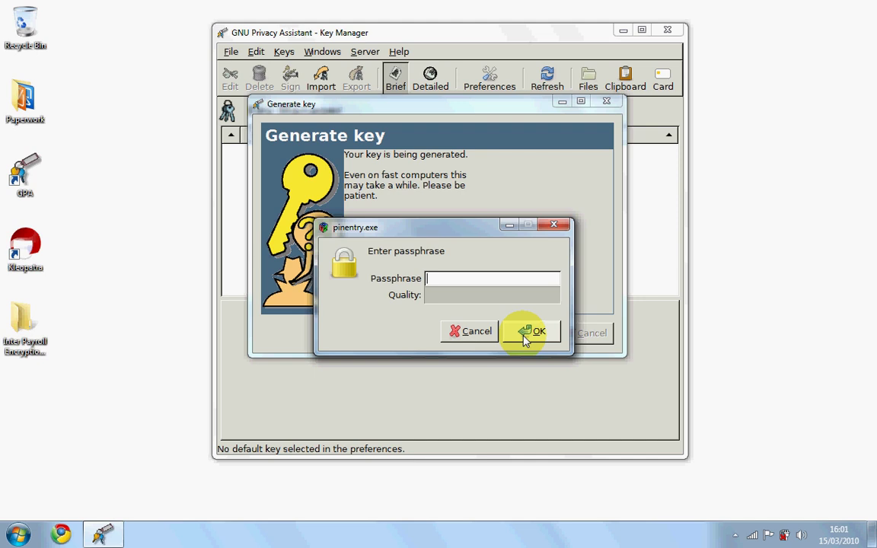
- Enter and confirm the new key's passphrase so key 371F9371 is generated
{"action": "type", "text": "******"}
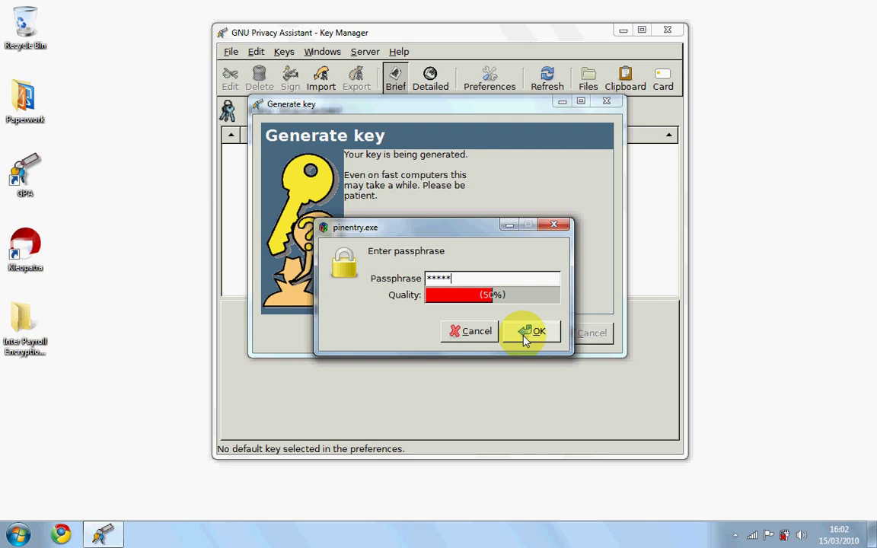
{"action": "type", "text": "**"}
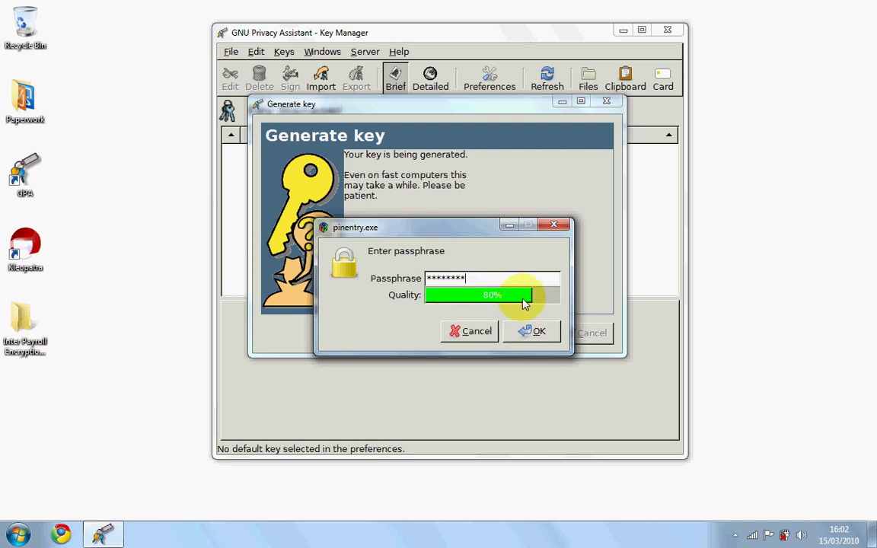
{"action": "mouse_move", "coordinate": [524, 305]}
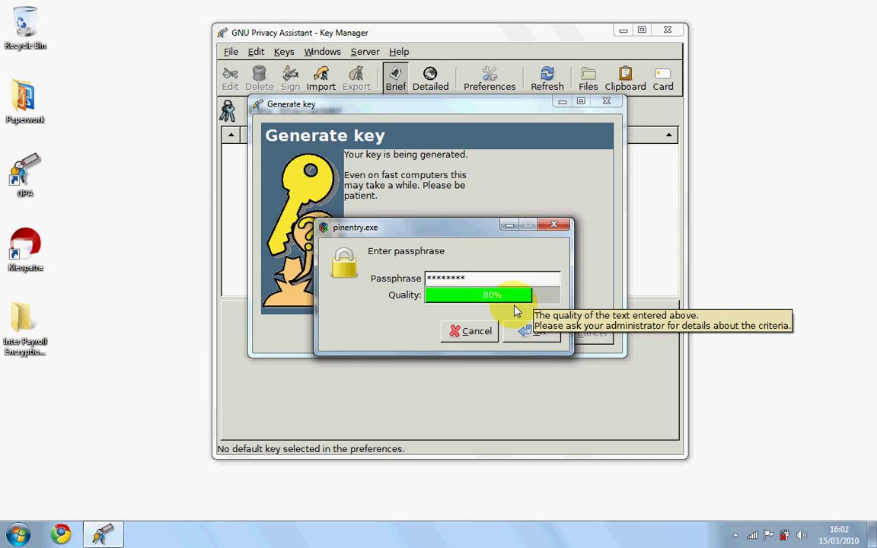
{"action": "double_click", "coordinate": [482, 281]}
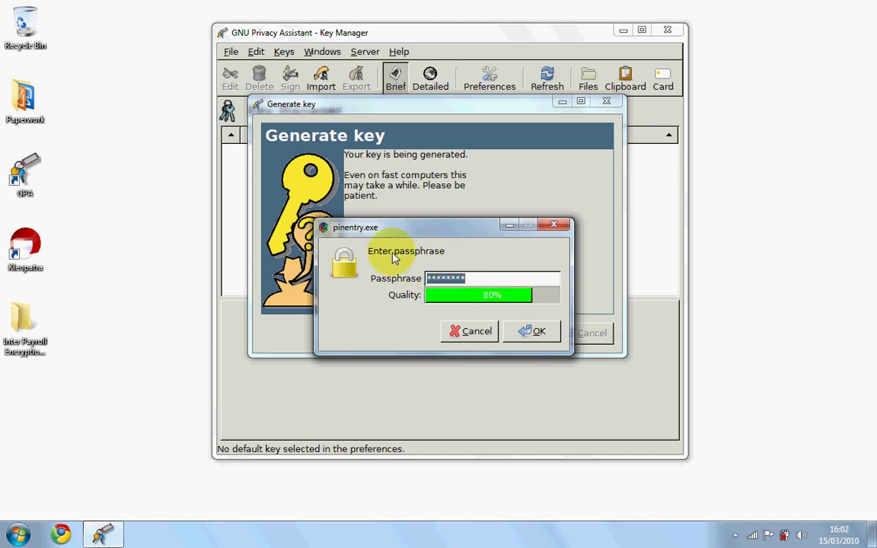
{"action": "key", "text": "BackSpace"}
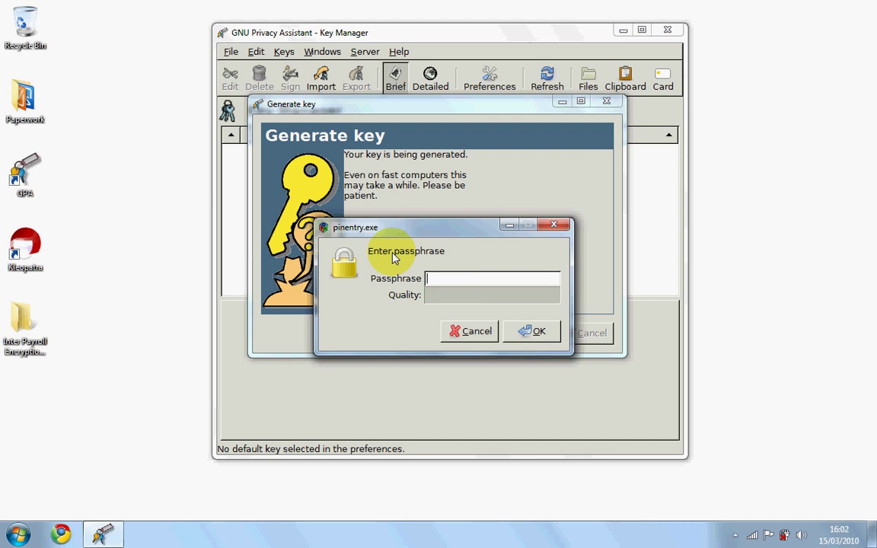
{"action": "type", "text": "***"}
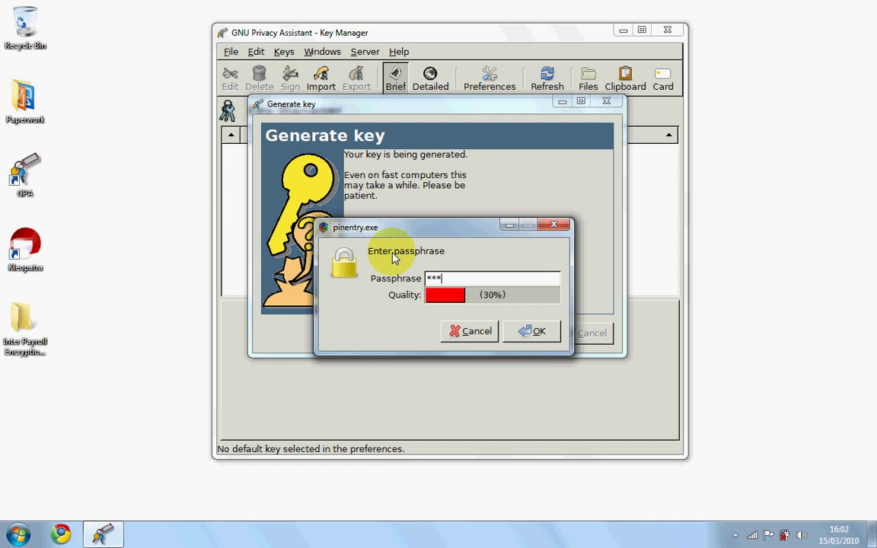
{"action": "type", "text": "*******"}
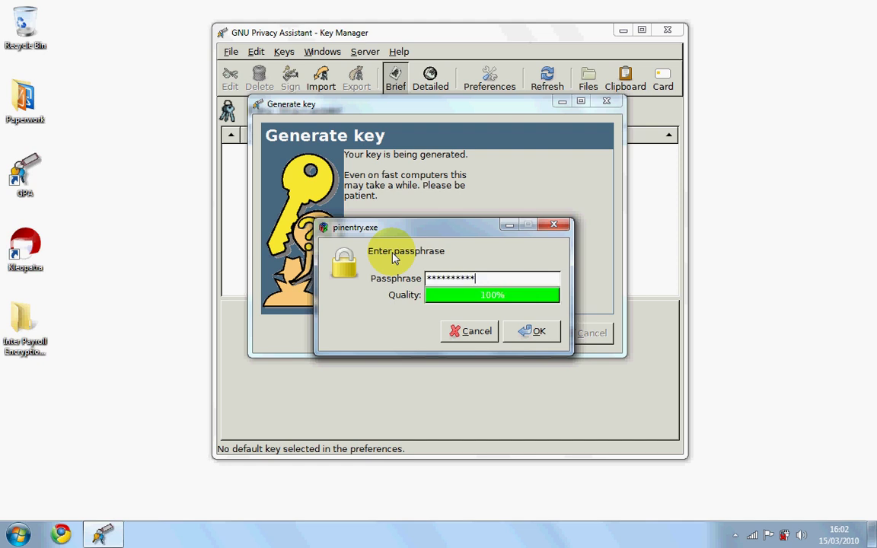
{"action": "left_click", "coordinate": [529, 330]}
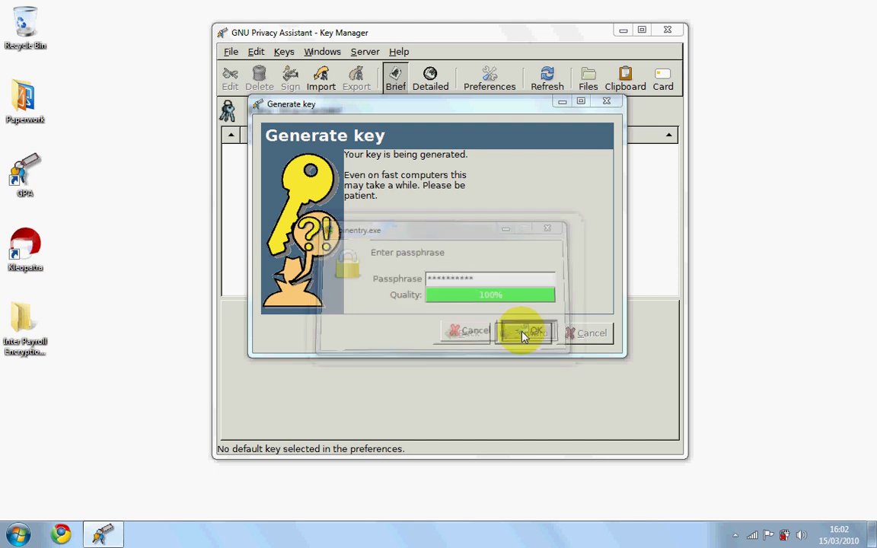
{"action": "type", "text": "******"}
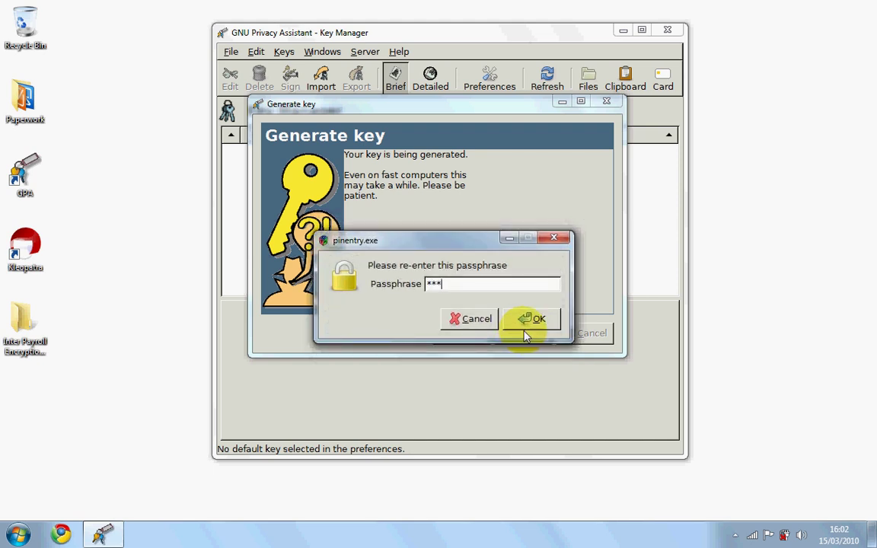
{"action": "type", "text": "****"}
{"action": "left_click", "coordinate": [536, 320]}
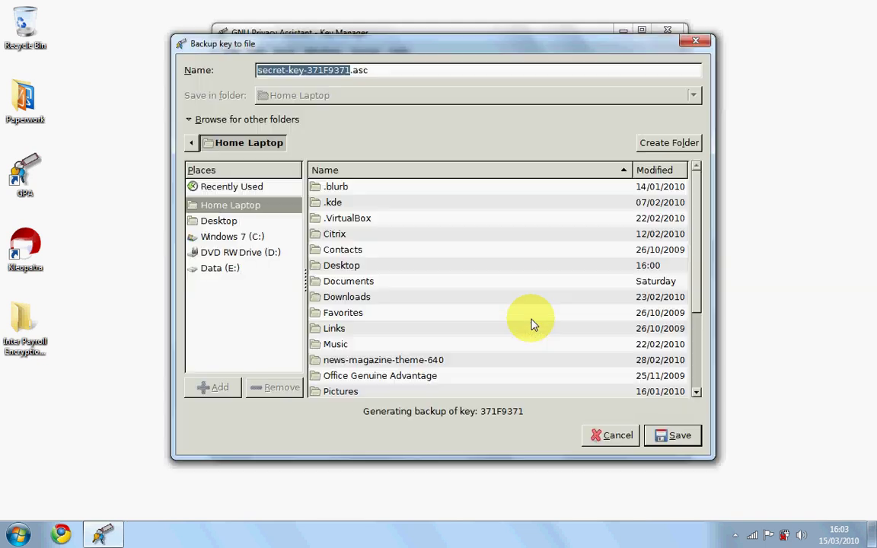
- Save the secret-key backup into the Inter Payroll Encryption Keys folder, then close the crashed GPA
{"action": "left_click", "coordinate": [230, 221]}
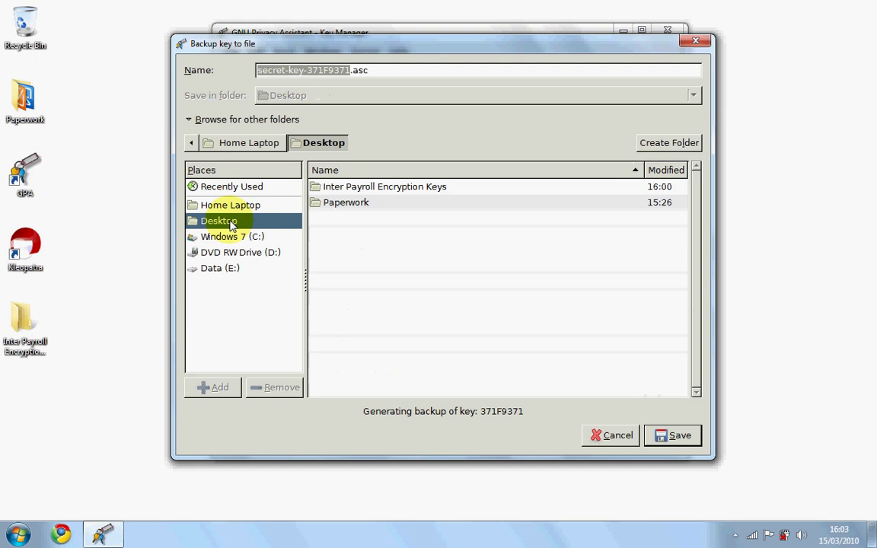
{"action": "left_click", "coordinate": [369, 189]}
{"action": "double_click", "coordinate": [369, 189]}
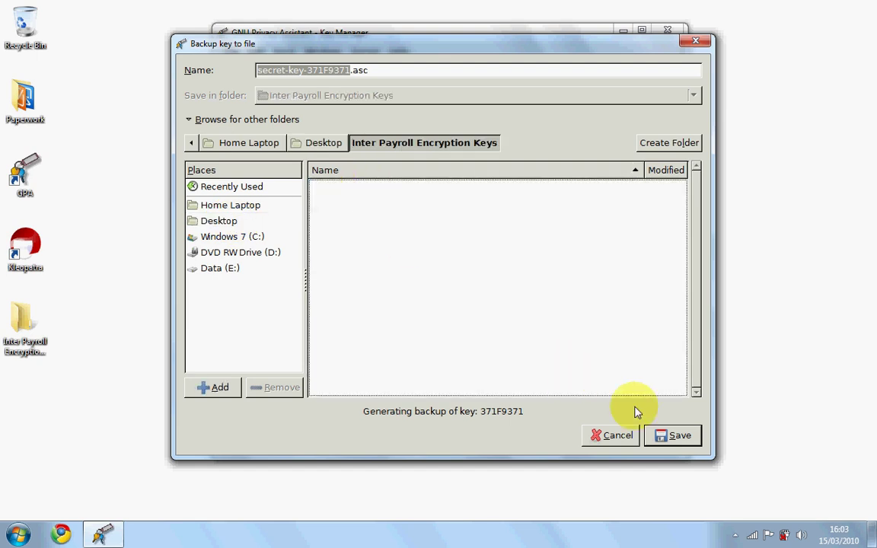
{"action": "left_click", "coordinate": [664, 439]}
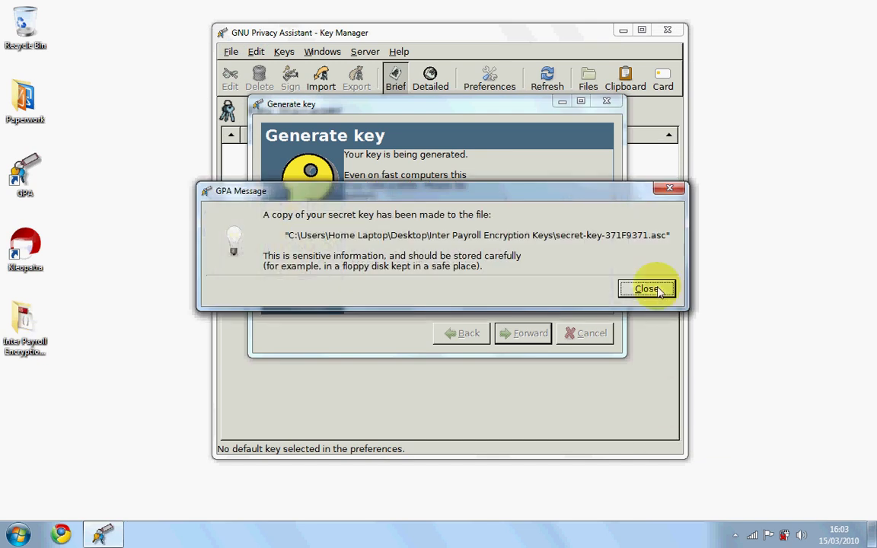
{"action": "left_click", "coordinate": [647, 289]}
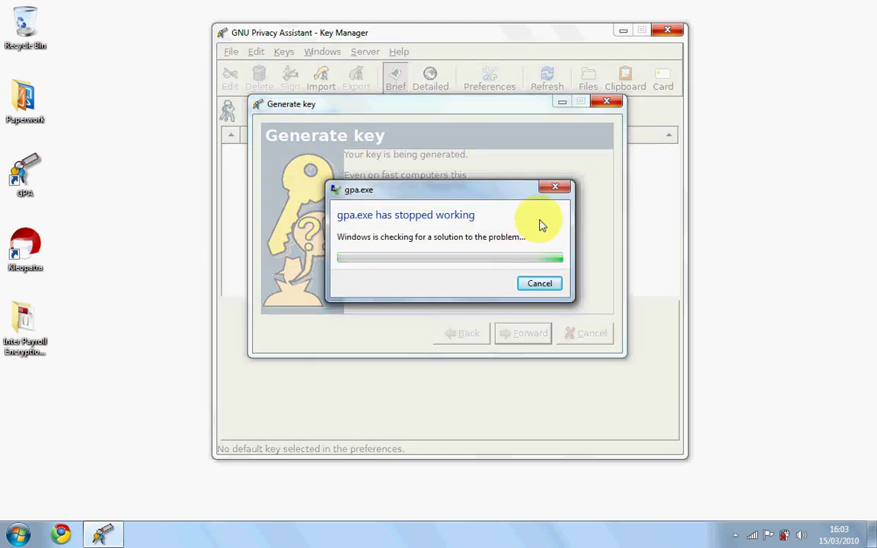
{"action": "left_click", "coordinate": [554, 189]}
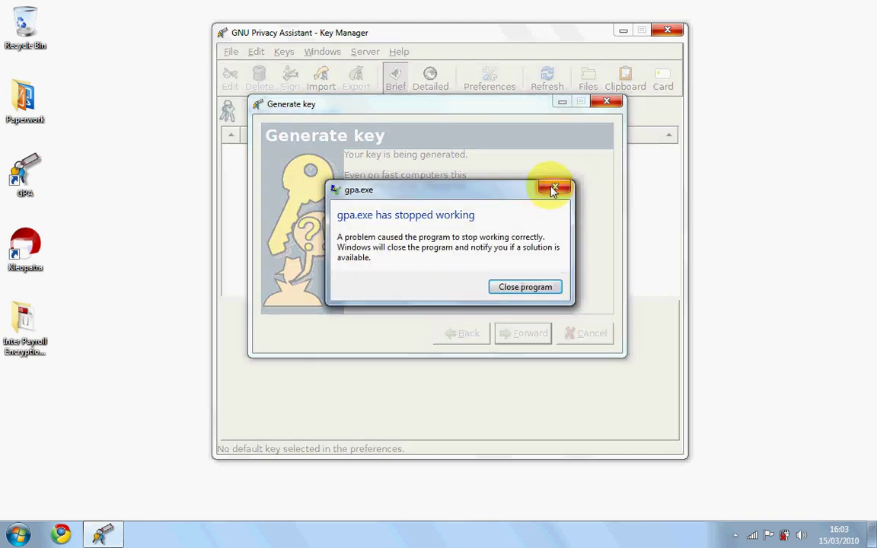
{"action": "left_click", "coordinate": [531, 290]}
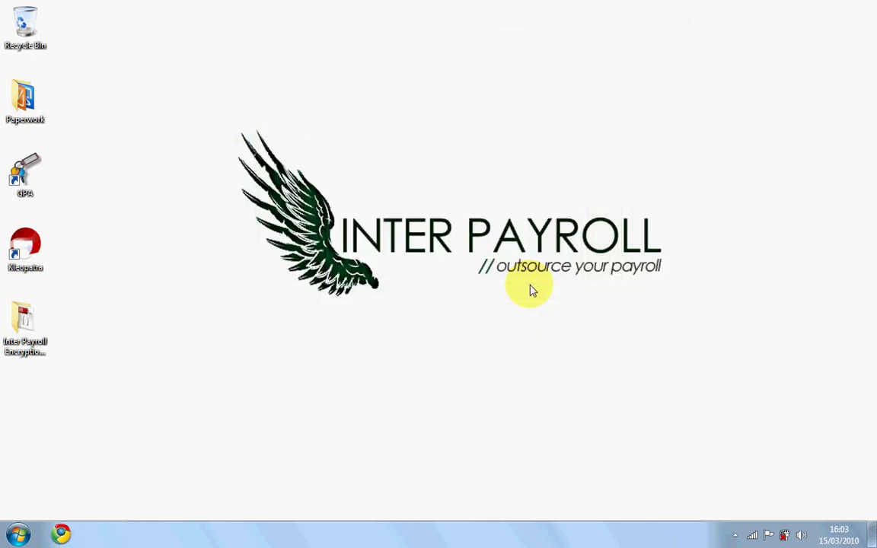
{"action": "double_click", "coordinate": [15, 323]}
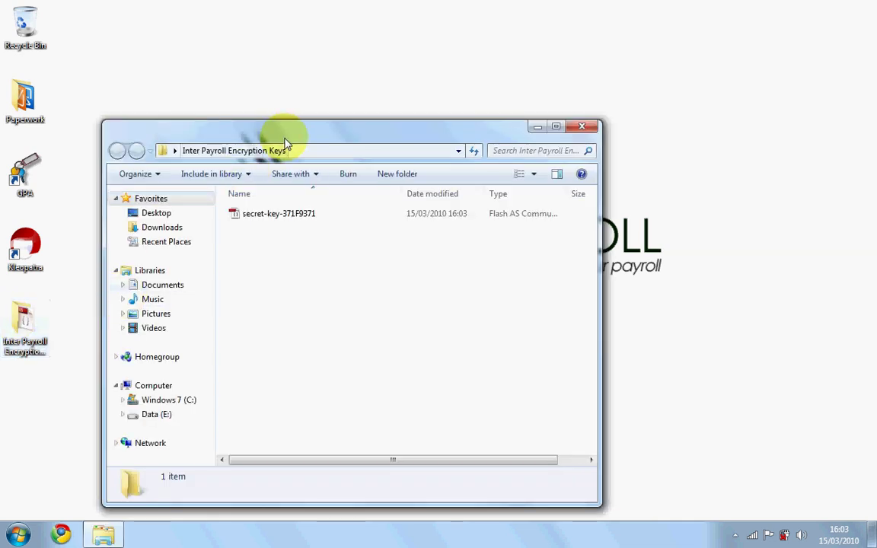
{"action": "left_click_drag", "start_coordinate": [286, 143], "coordinate": [409, 74]}
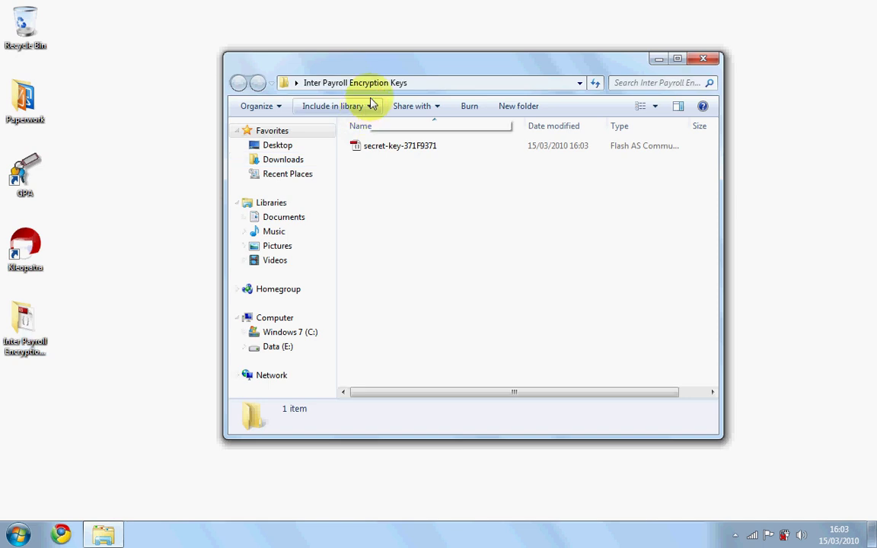
{"action": "left_click_drag", "start_coordinate": [382, 61], "coordinate": [367, 51]}
{"action": "left_click", "coordinate": [398, 137]}
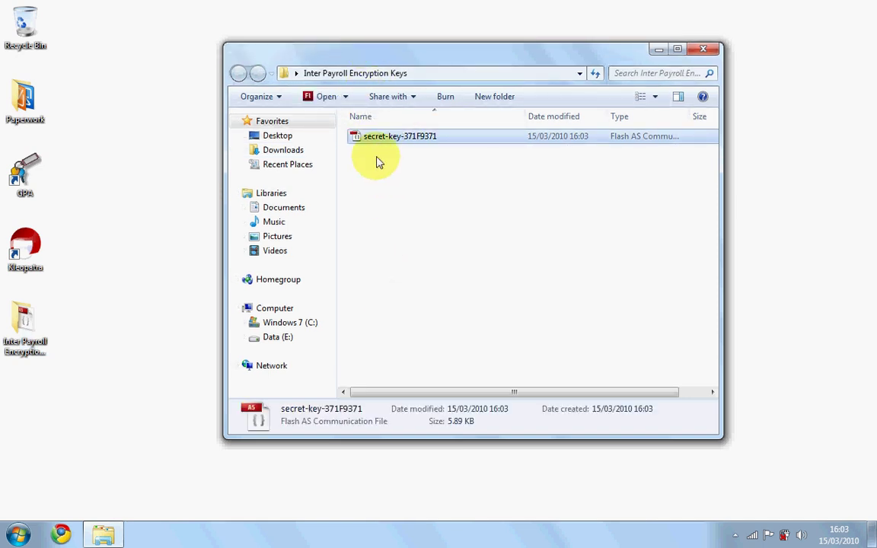
{"action": "left_click", "coordinate": [703, 49]}
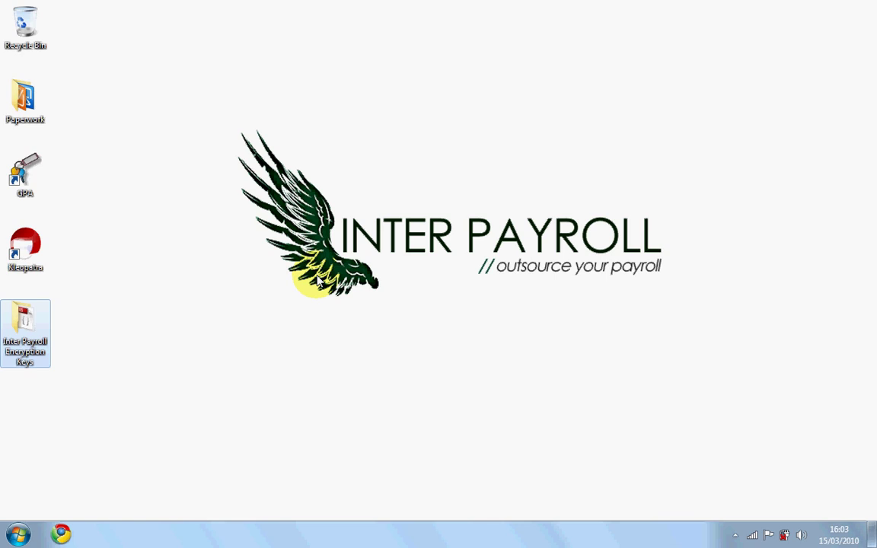
- Relaunch GPA and select the A1 Services key 371F9371 in the Key Manager
{"action": "left_click", "coordinate": [31, 179]}
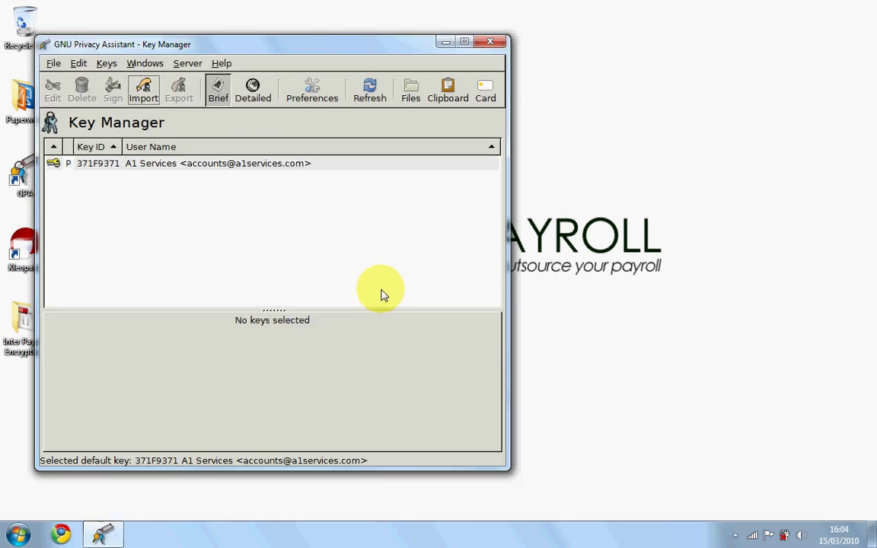
{"action": "left_click_drag", "start_coordinate": [263, 42], "coordinate": [390, 34]}
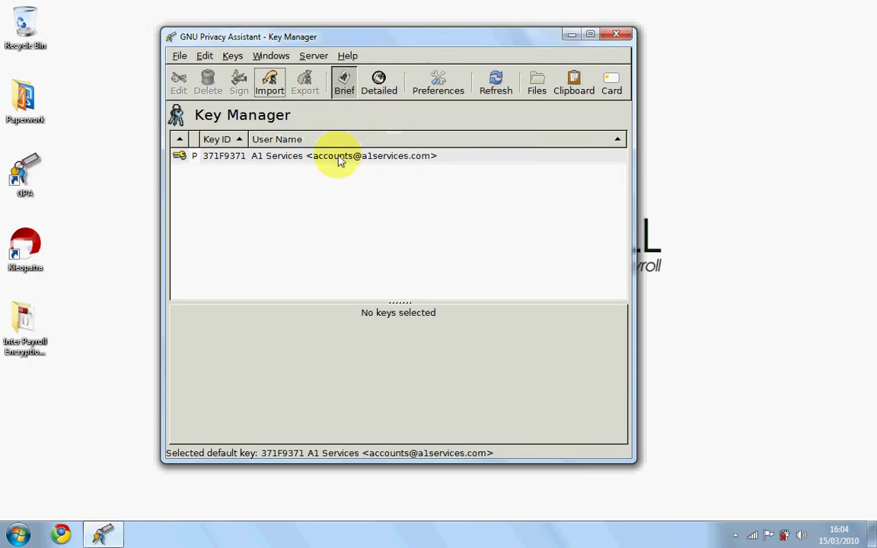
{"action": "left_click", "coordinate": [283, 160]}
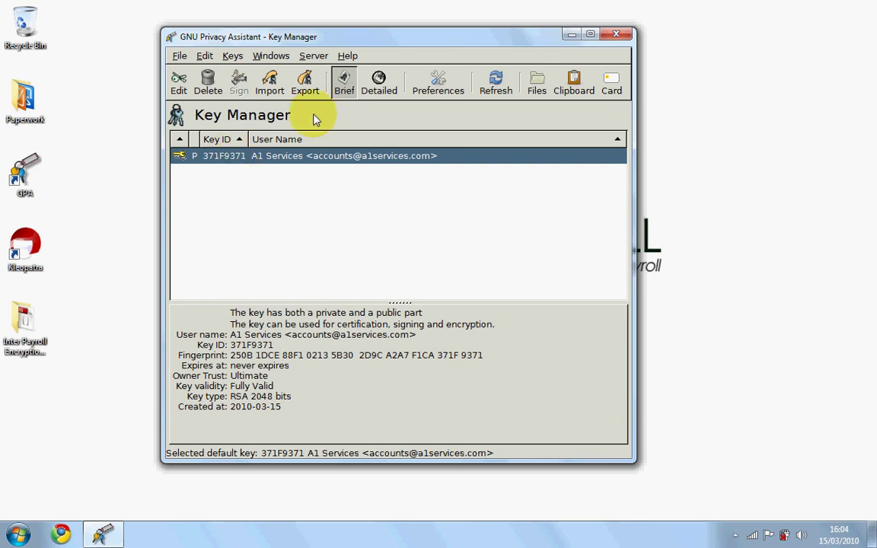
- Export the public key as 'a1services_interpayroll' into Inter Payroll Encryption Keys, then close GPA
{"action": "left_click", "coordinate": [311, 89]}
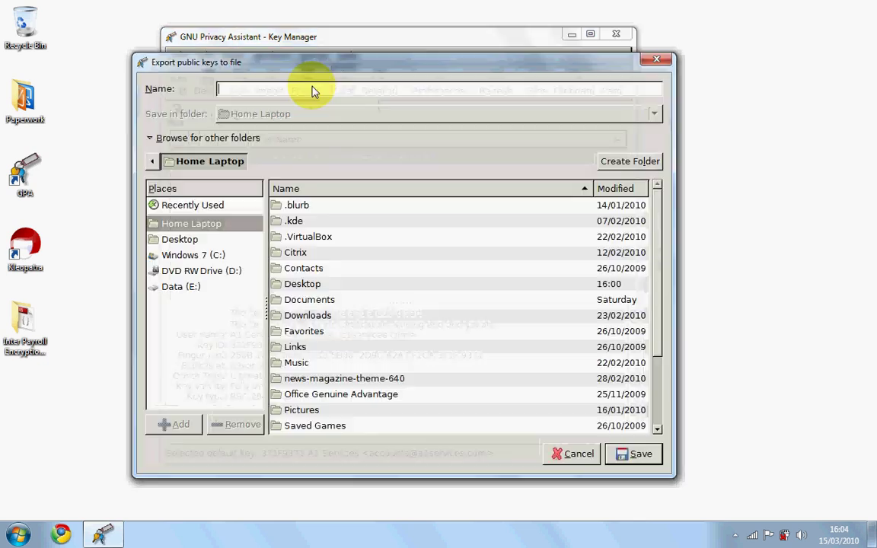
{"action": "left_click", "coordinate": [190, 240]}
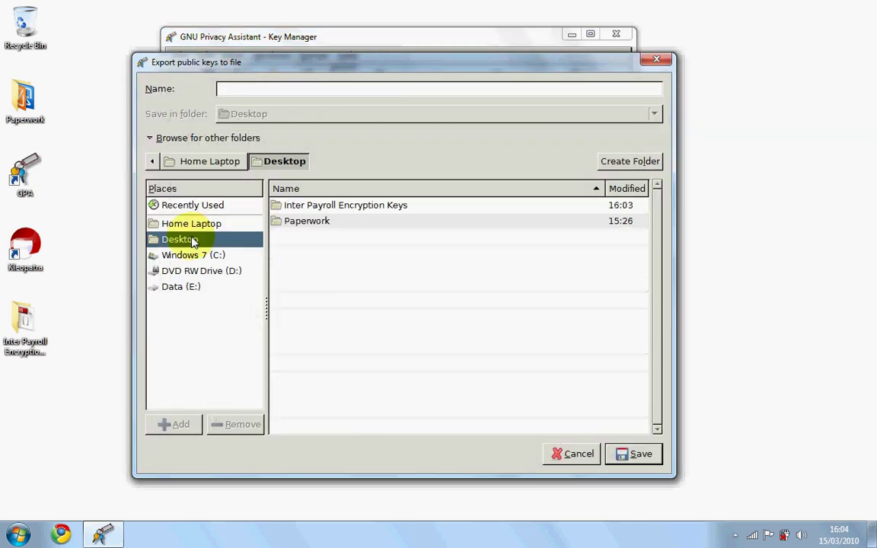
{"action": "double_click", "coordinate": [303, 206]}
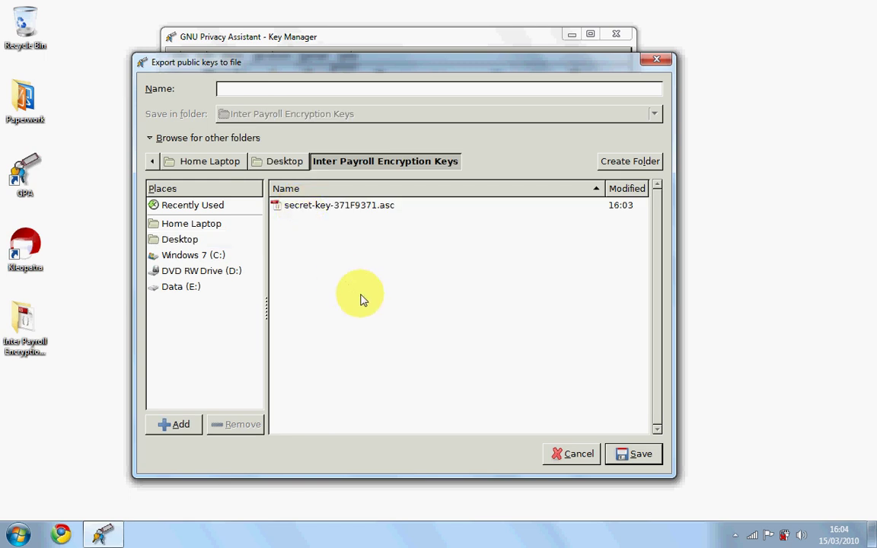
{"action": "left_click", "coordinate": [304, 90]}
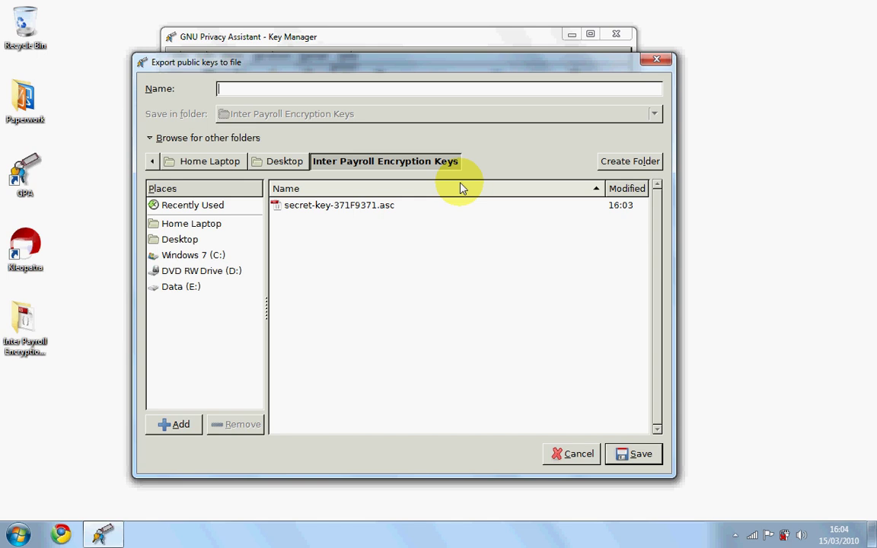
{"action": "type", "text": "a1services_interpayroll"}
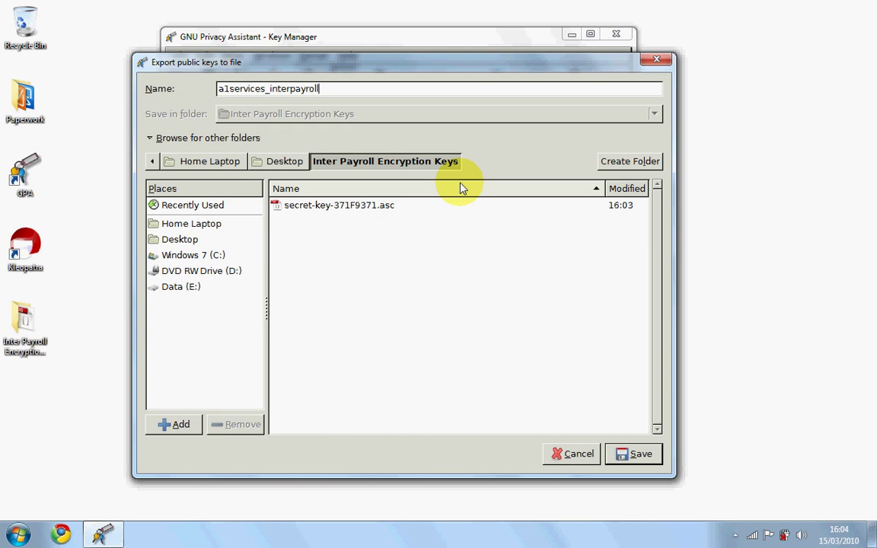
{"action": "left_click", "coordinate": [632, 454]}
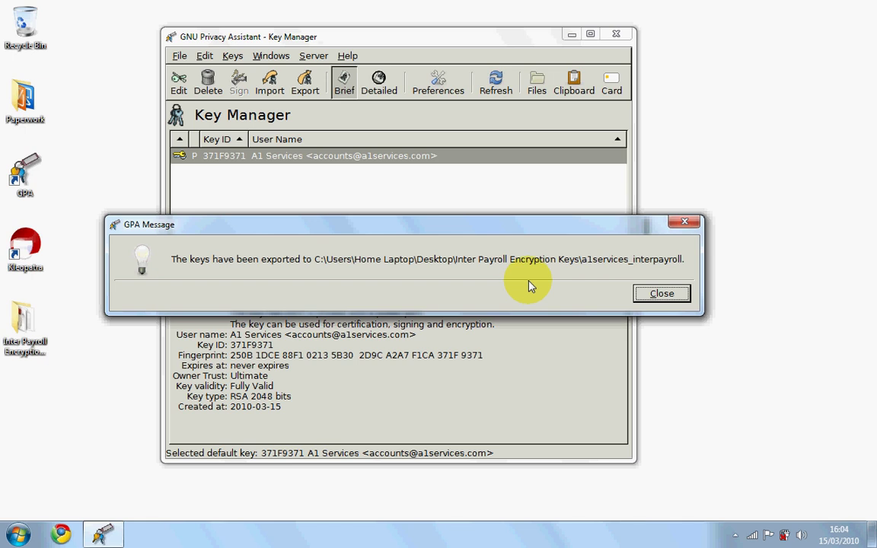
{"action": "left_click", "coordinate": [652, 298]}
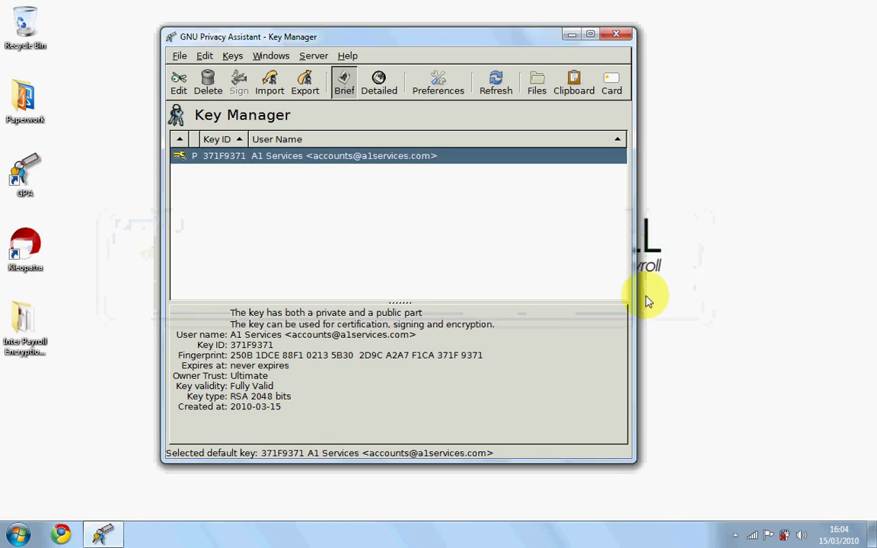
{"action": "left_click", "coordinate": [623, 36]}
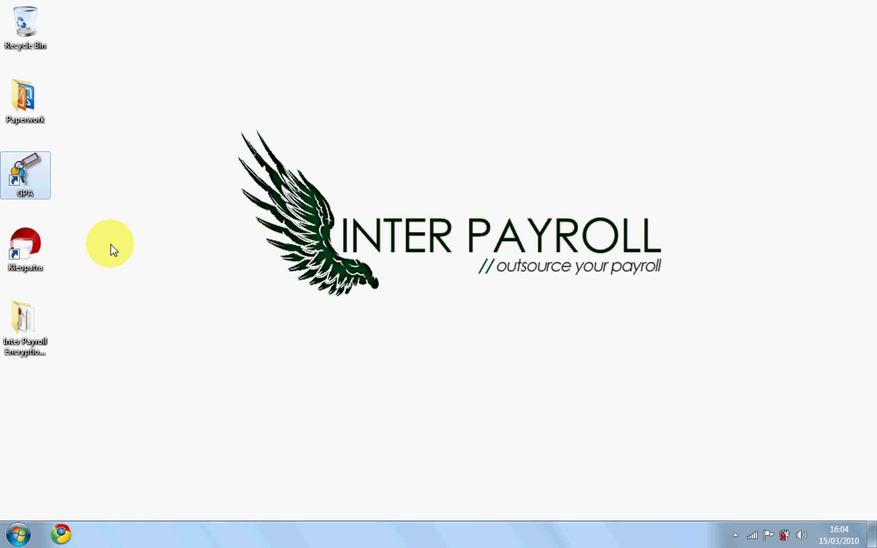
{"action": "double_click", "coordinate": [28, 323]}
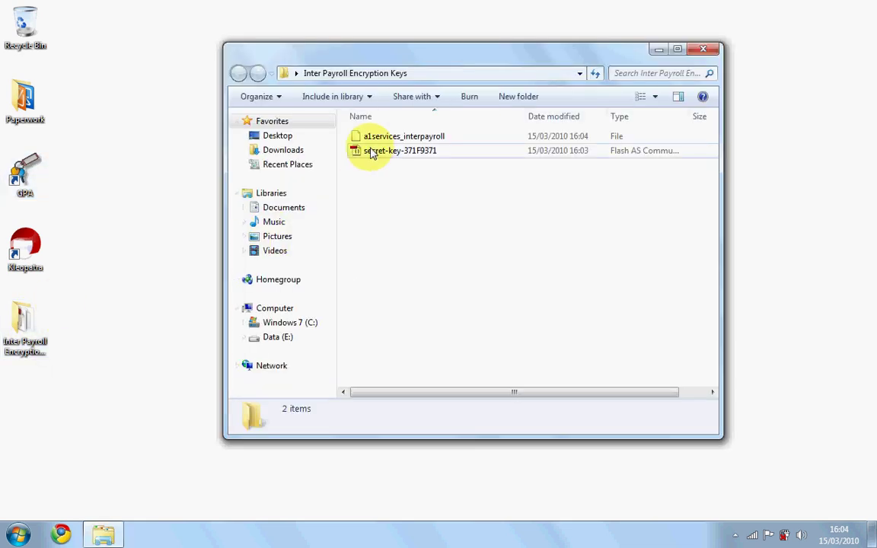
{"action": "left_click", "coordinate": [372, 152]}
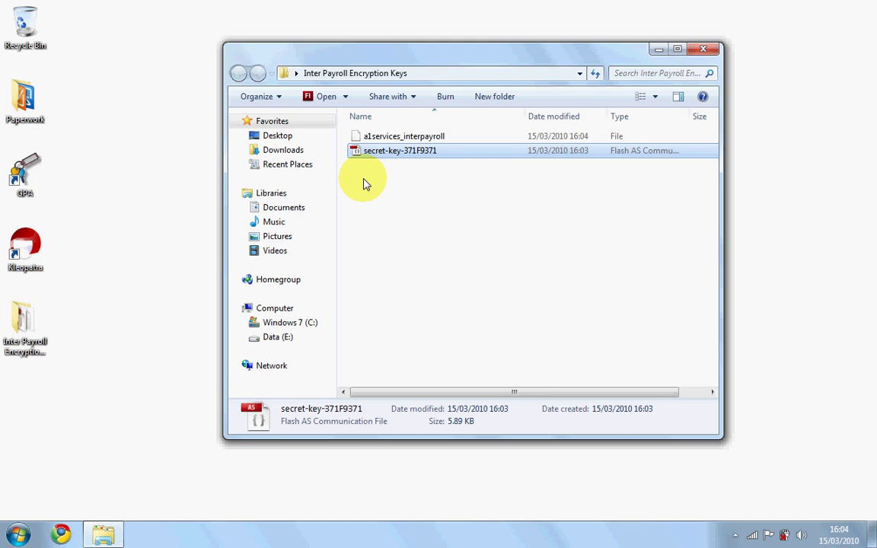
{"action": "left_click", "coordinate": [363, 183]}
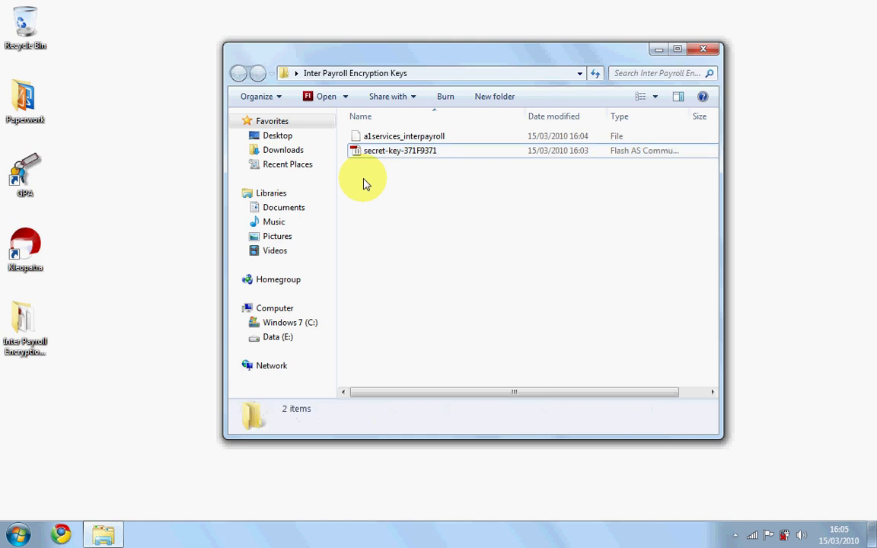
{"action": "left_click", "coordinate": [393, 138]}
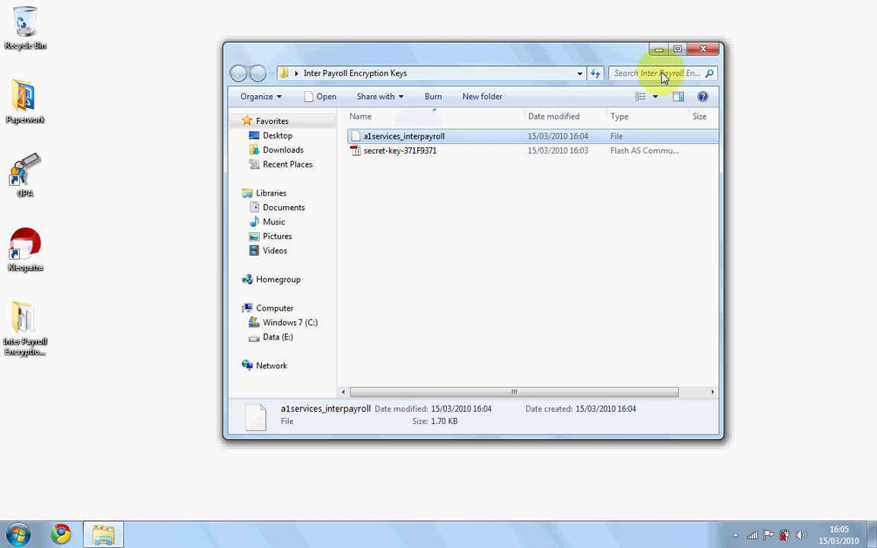
{"action": "left_click", "coordinate": [702, 51]}
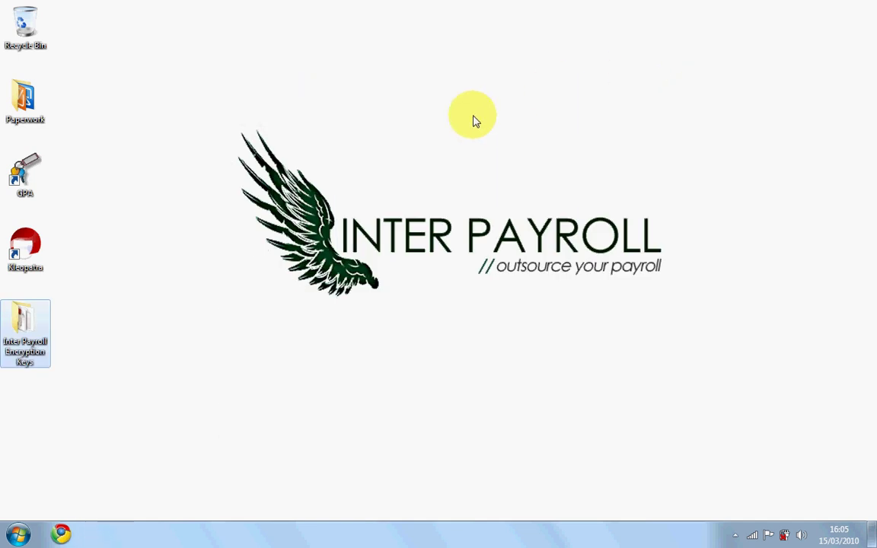